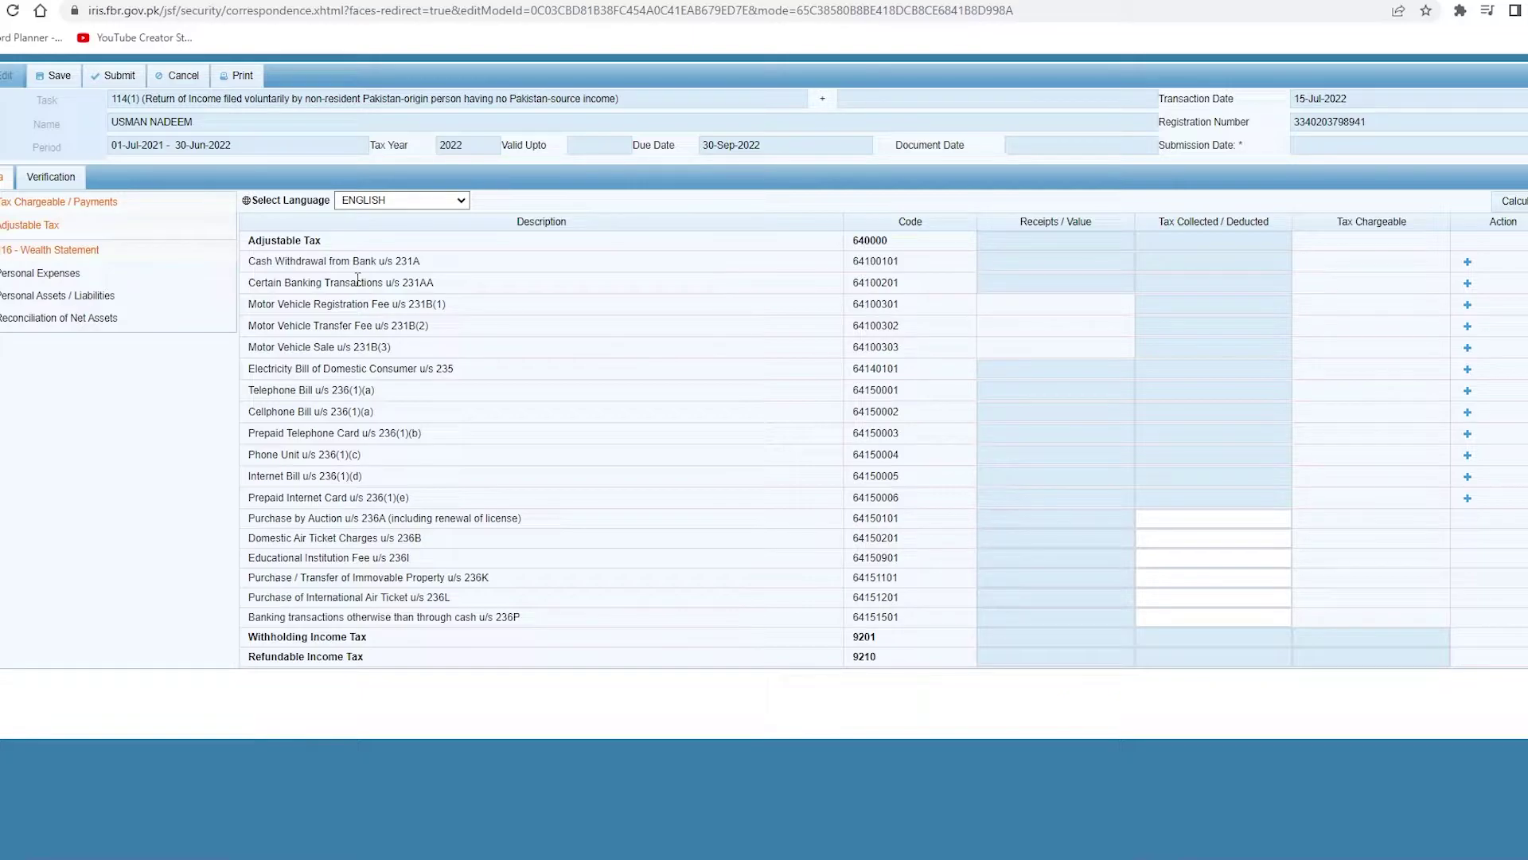
Step: Add a Cash Withdrawal from Bank u/s 231A entry with the bank account number as investment and MCB as contents
{"action": "left_click_drag", "start_coordinate": [310, 261], "coordinate": [423, 266]}
{"action": "left_click", "coordinate": [394, 278]}
{"action": "left_click", "coordinate": [1075, 286]}
{"action": "left_click", "coordinate": [1467, 263]}
{"action": "left_click", "coordinate": [726, 403]}
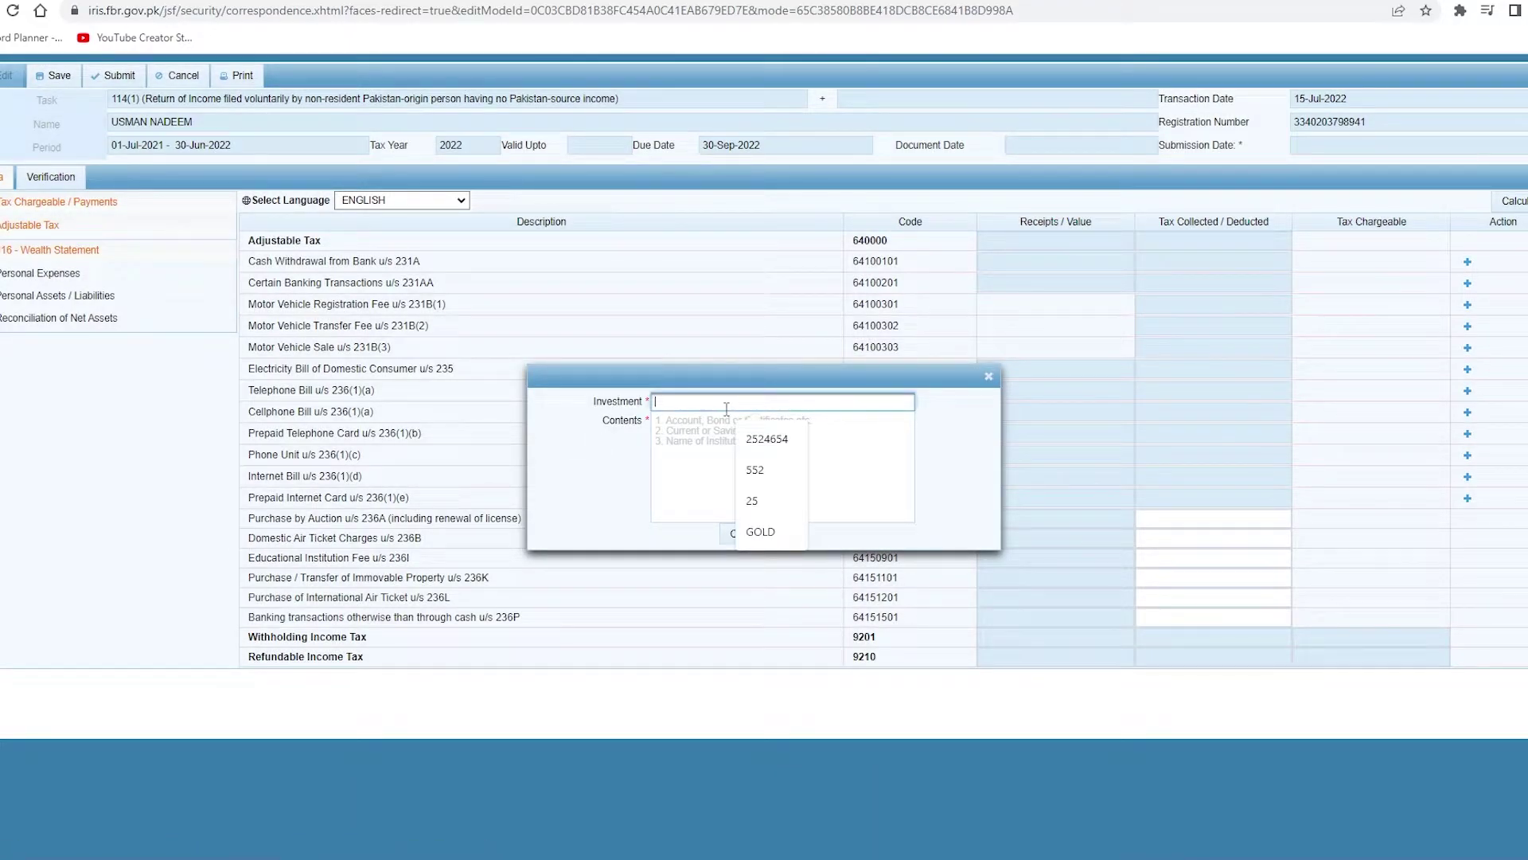
{"action": "left_click", "coordinate": [764, 438]}
{"action": "left_click", "coordinate": [733, 436]}
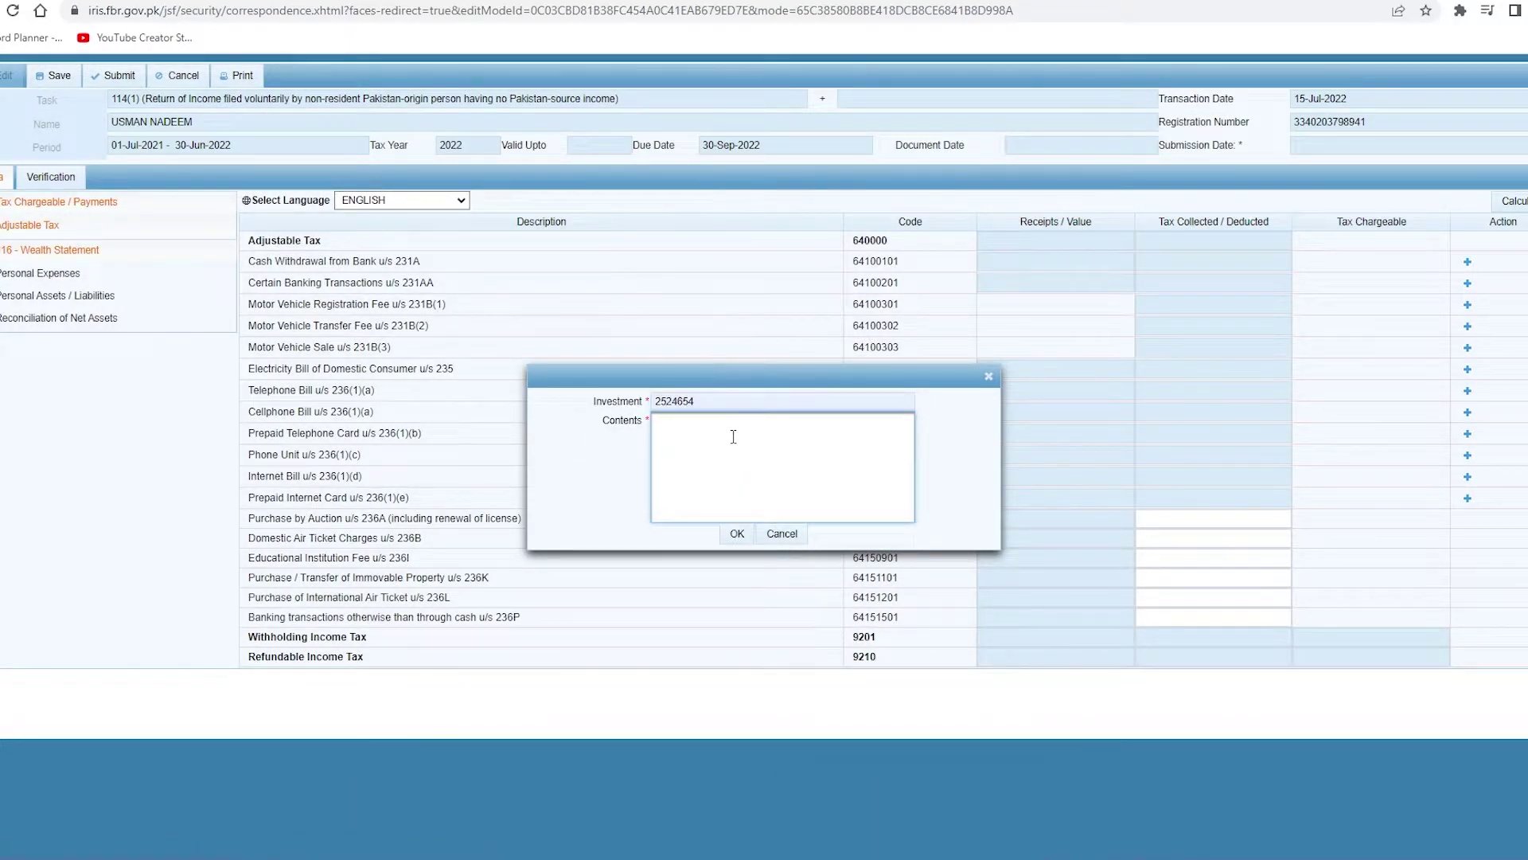
{"action": "type", "text": "MCB"}
{"action": "left_click", "coordinate": [736, 535]}
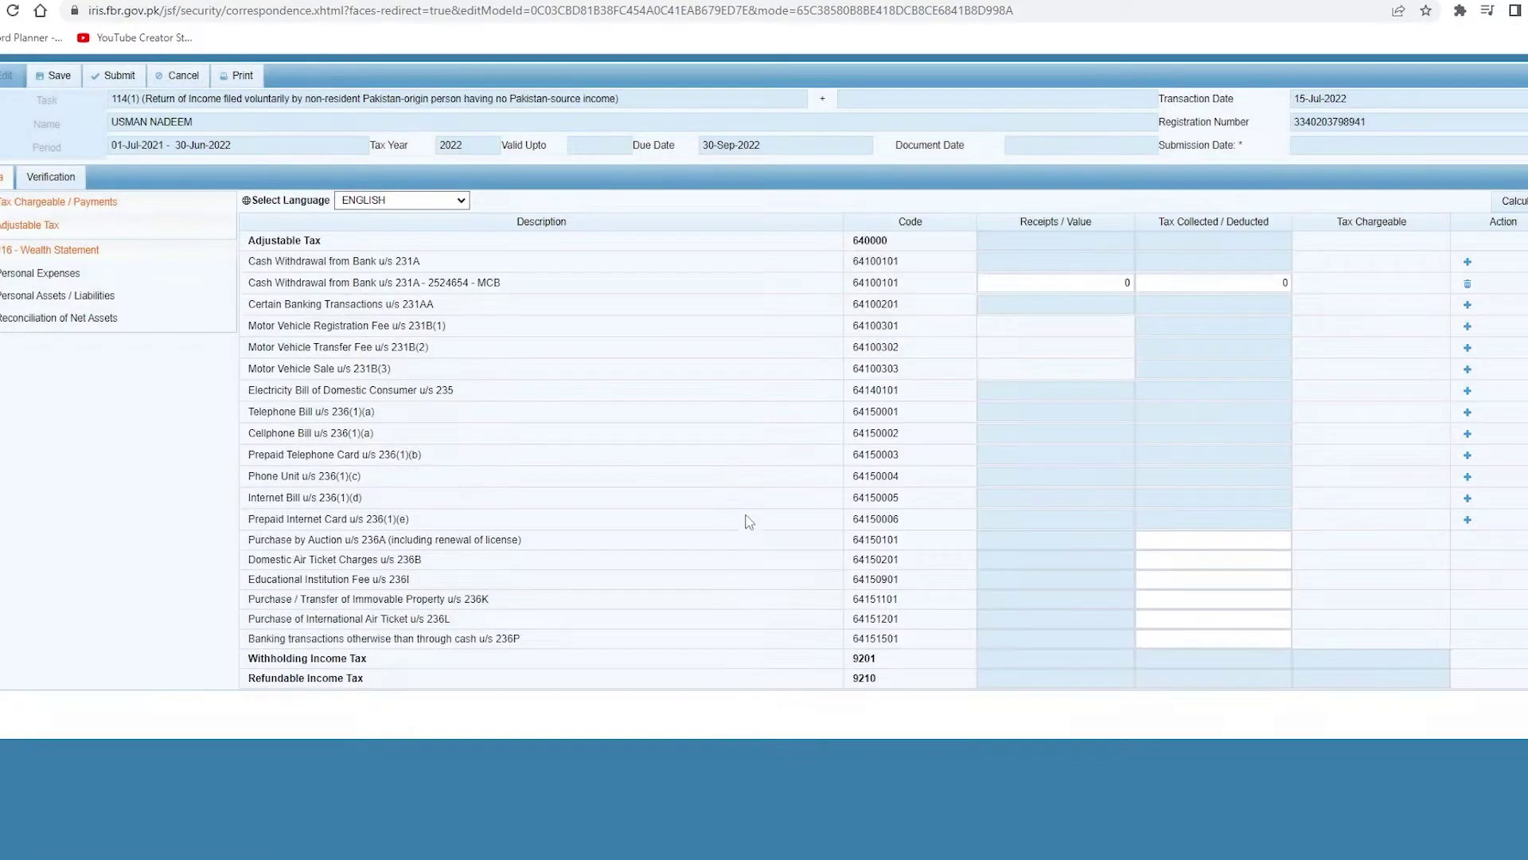
Step: Set the MCB cash withdrawal entry's receipts to 1,500,000 and tax deducted to 10,000, and recalculate the return
{"action": "left_click", "coordinate": [1118, 284]}
{"action": "type", "text": "150000"}
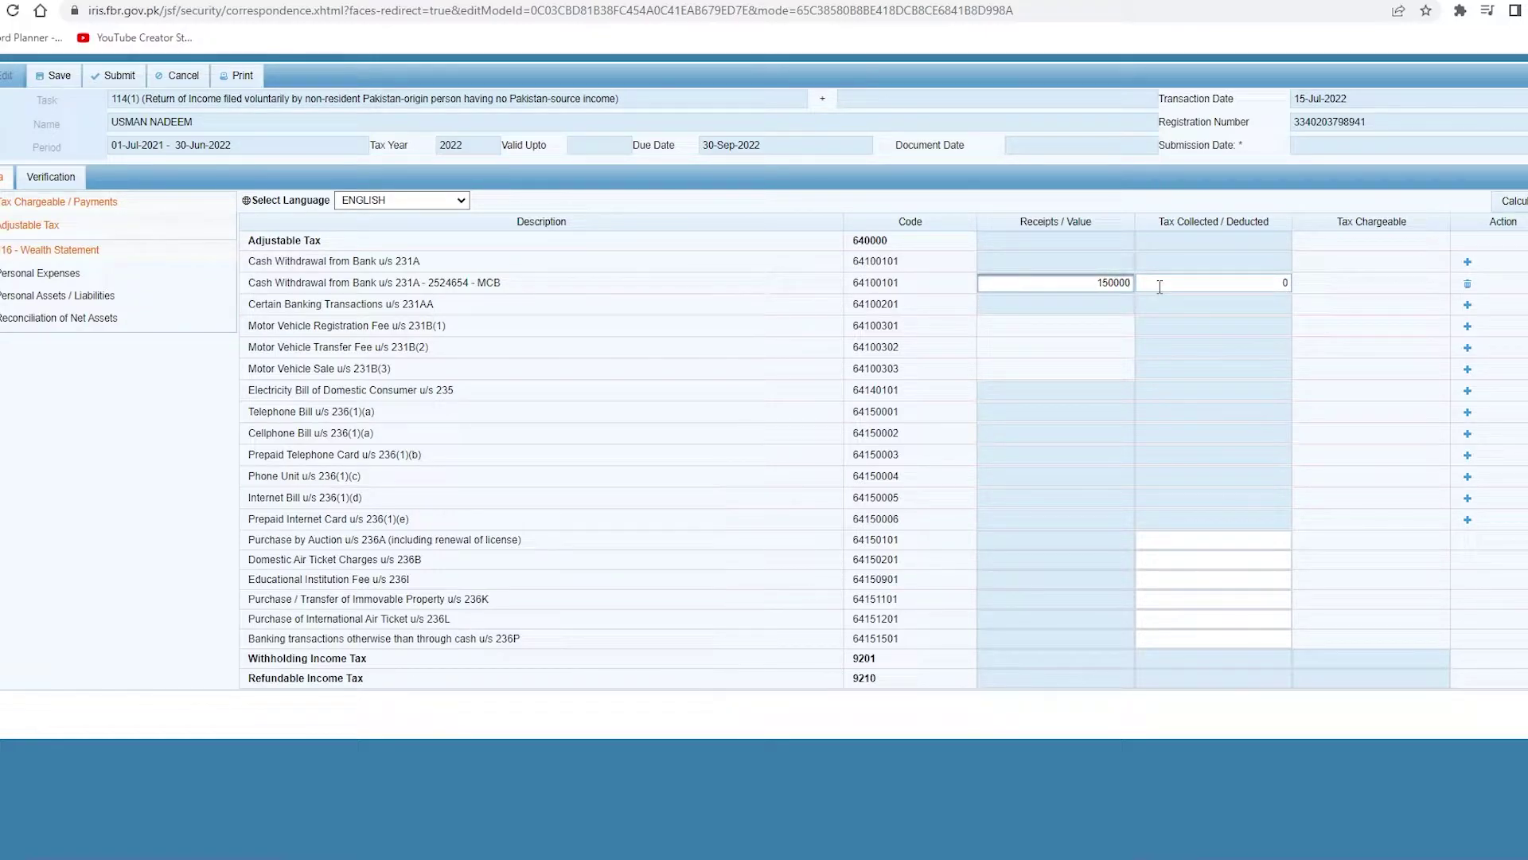
{"action": "type", "text": "0"}
{"action": "left_click", "coordinate": [1283, 285]}
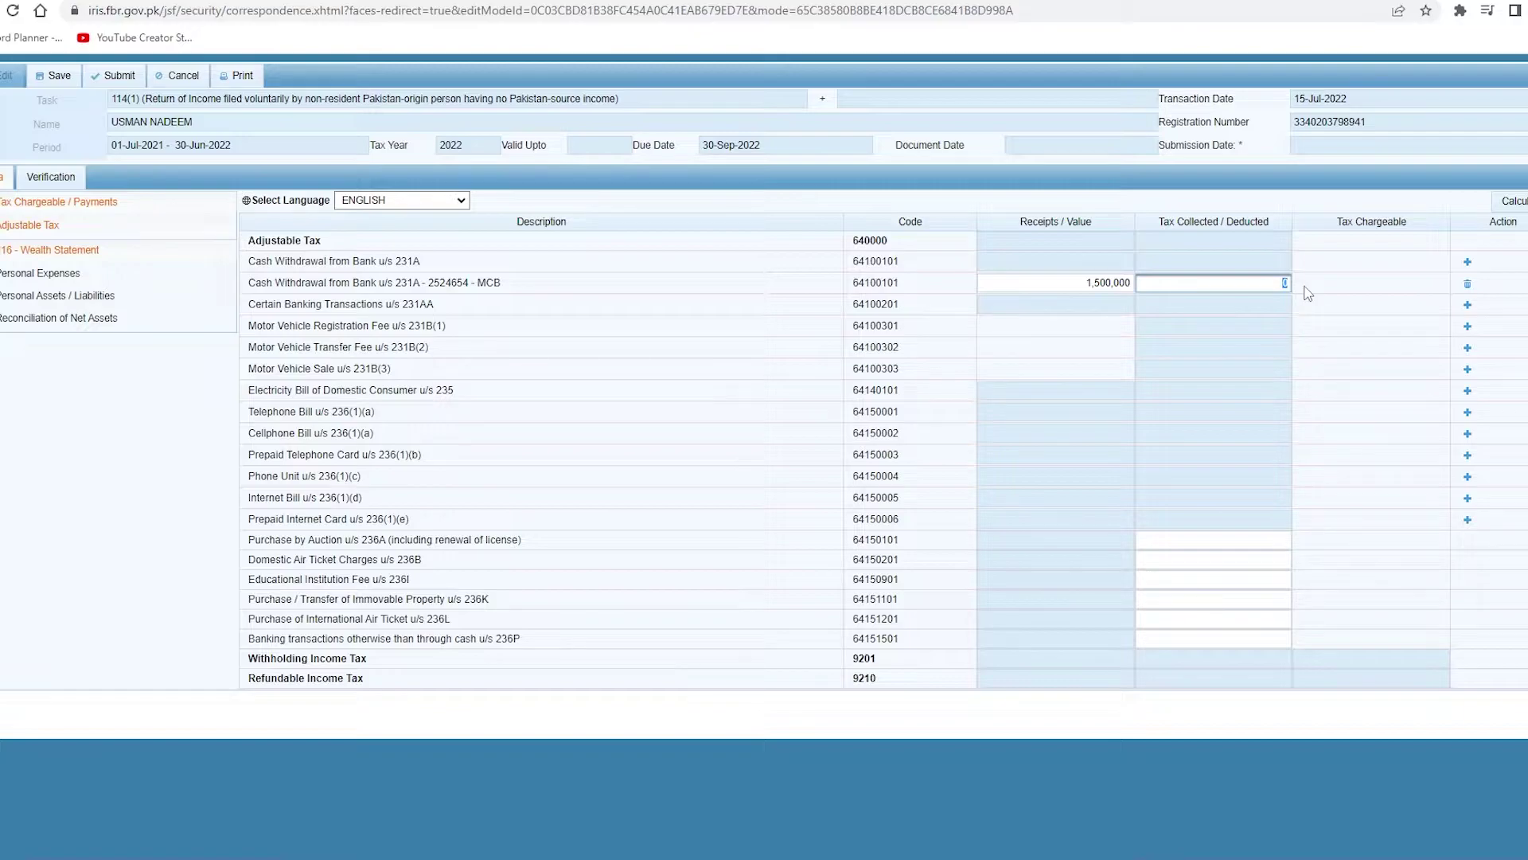
{"action": "type", "text": "10000"}
{"action": "left_click", "coordinate": [1499, 203]}
{"action": "left_click", "coordinate": [1518, 203]}
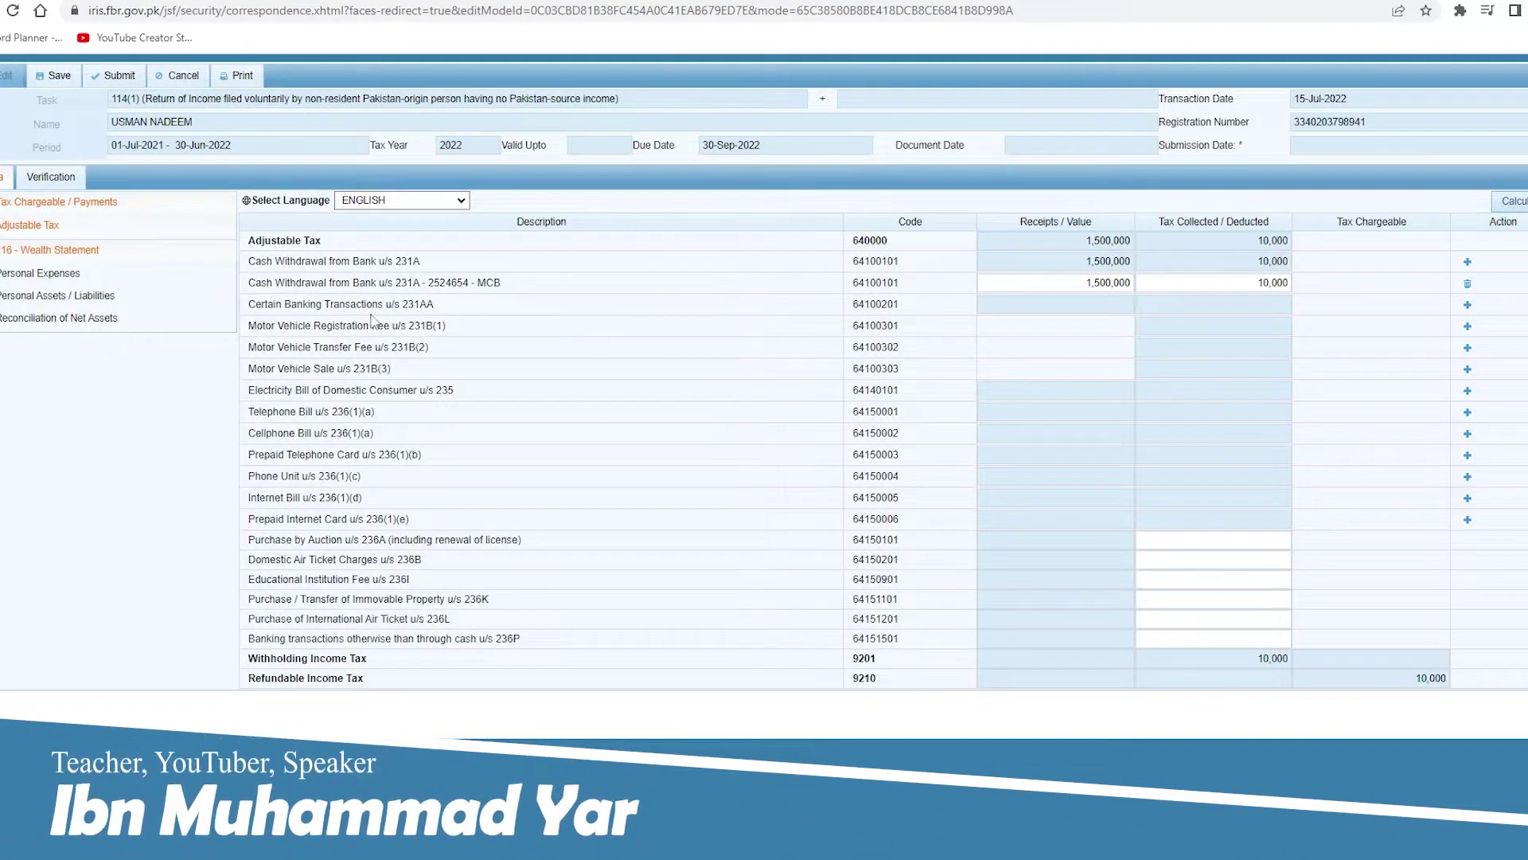
Step: Add a Certain Banking Transactions u/s 231AA entry with the account number as investment and MCB as contents
{"action": "left_click_drag", "start_coordinate": [291, 305], "coordinate": [373, 317]}
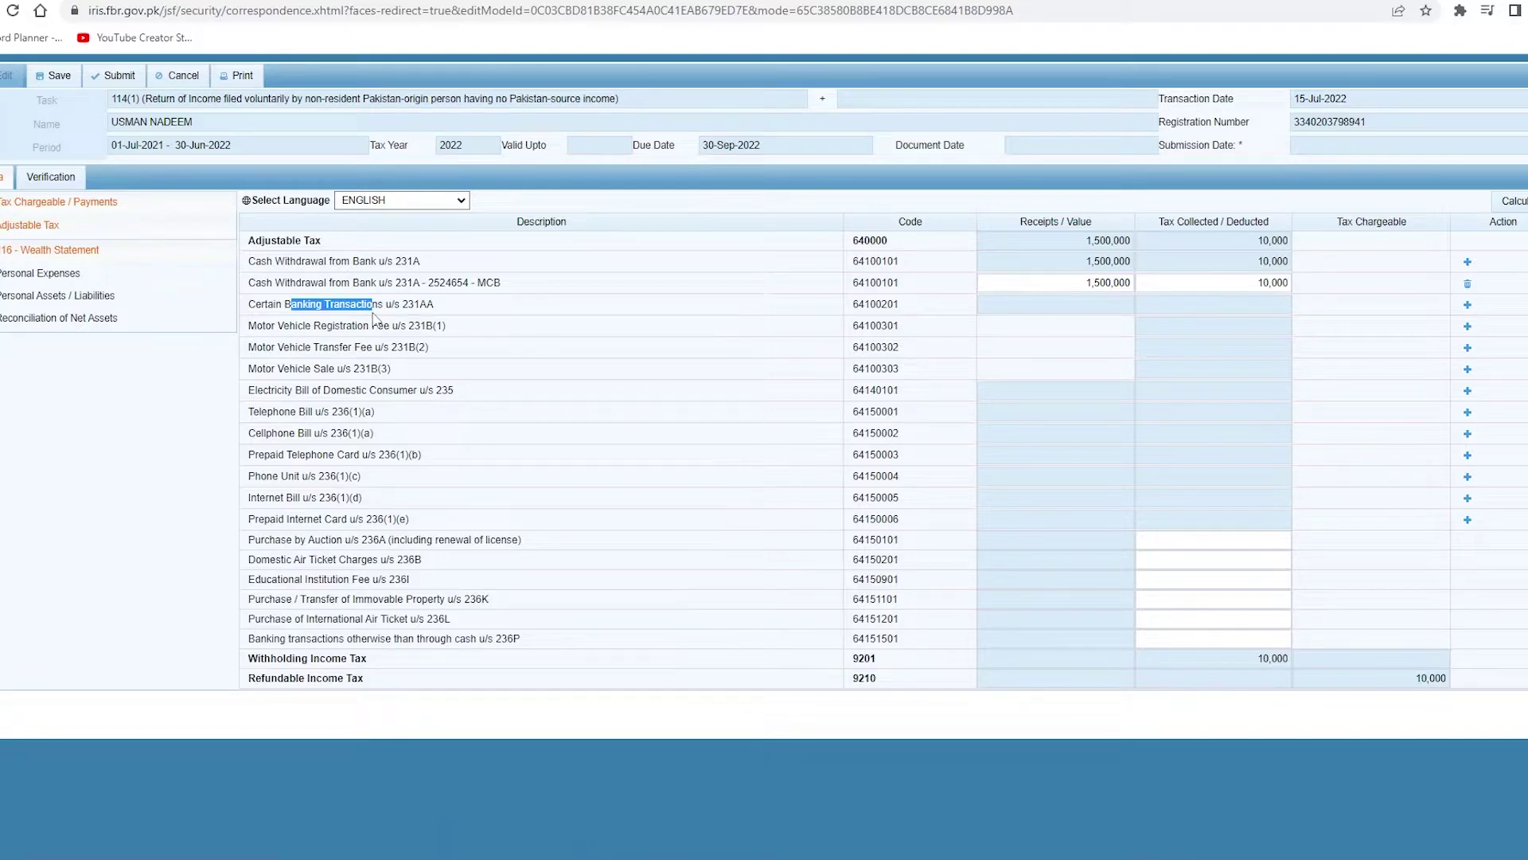
{"action": "left_click", "coordinate": [1468, 305]}
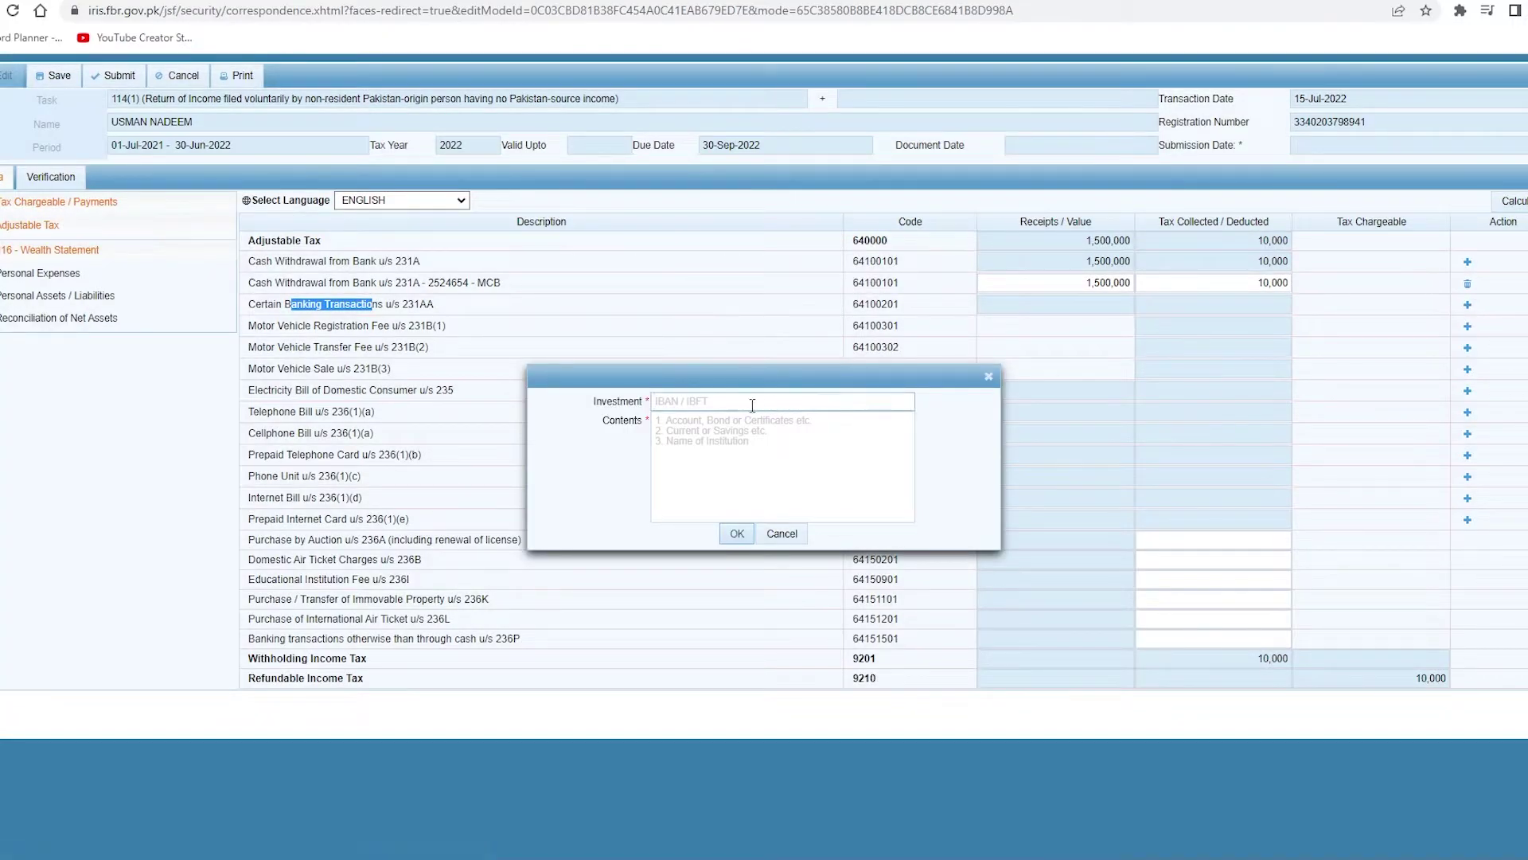
{"action": "left_click", "coordinate": [753, 403]}
{"action": "left_click", "coordinate": [755, 470]}
{"action": "left_click", "coordinate": [680, 433]}
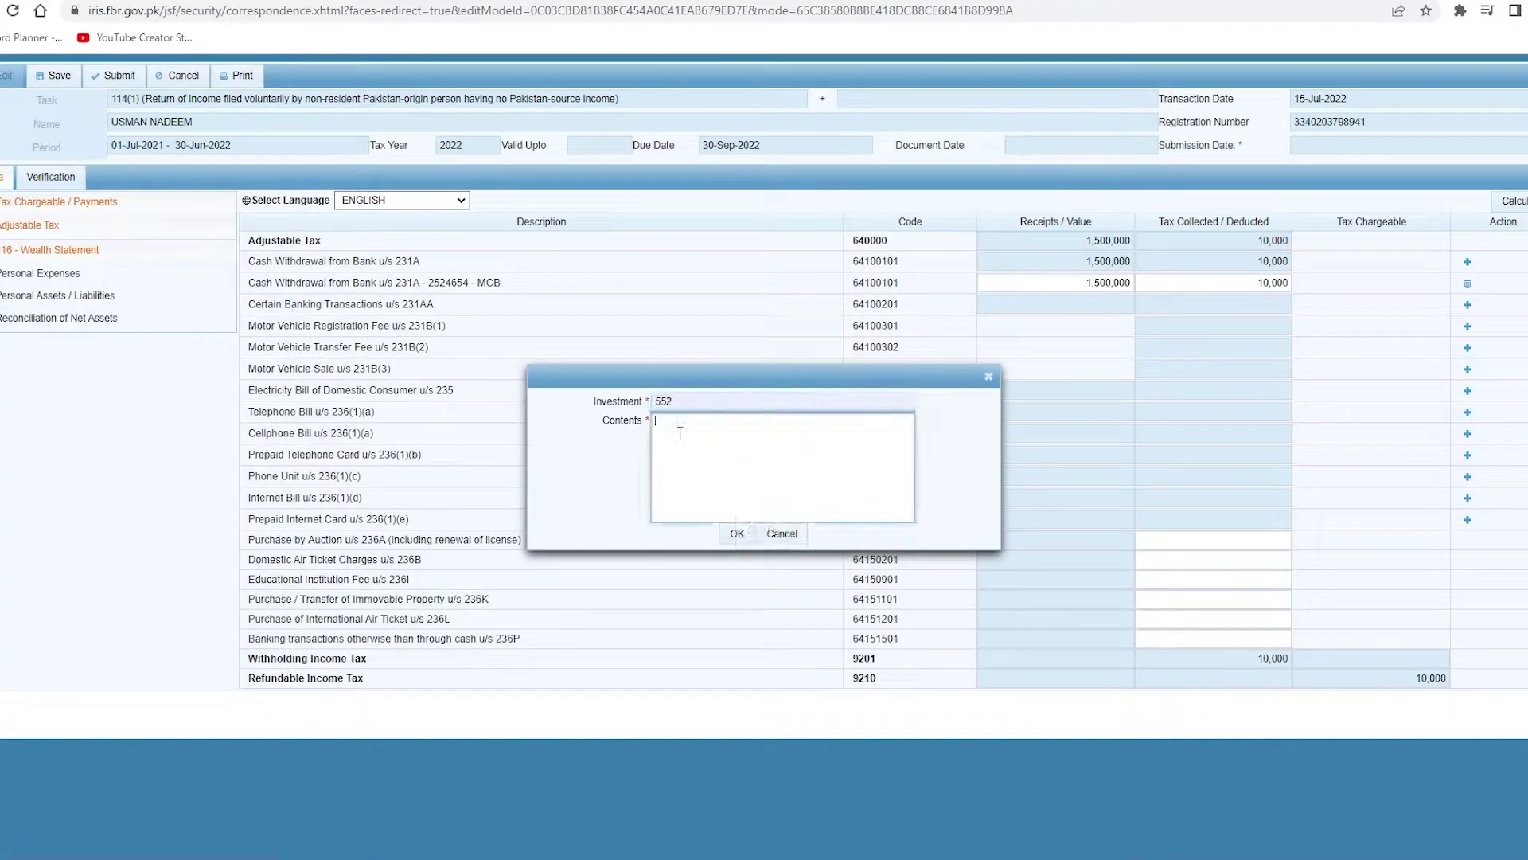
{"action": "type", "text": "MCB"}
{"action": "left_click", "coordinate": [734, 534]}
Step: Set the MCB banking transactions entry's receipts to 500,000 and tax deducted to 5,000, and recalculate the return
{"action": "left_click", "coordinate": [1103, 328]}
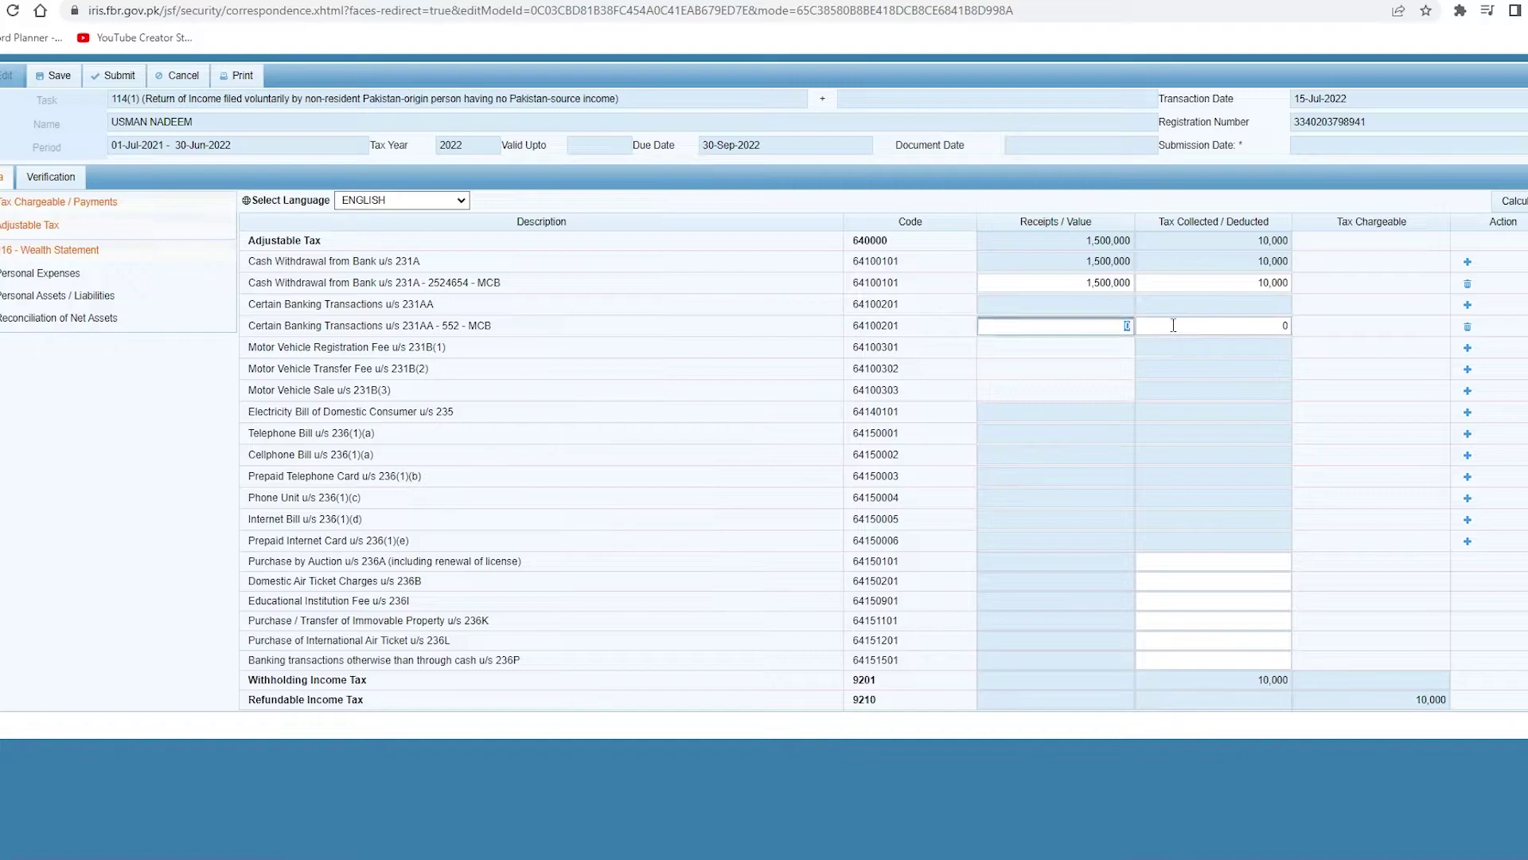
{"action": "type", "text": "500000"}
{"action": "left_click", "coordinate": [1282, 327]}
{"action": "type", "text": "5000"}
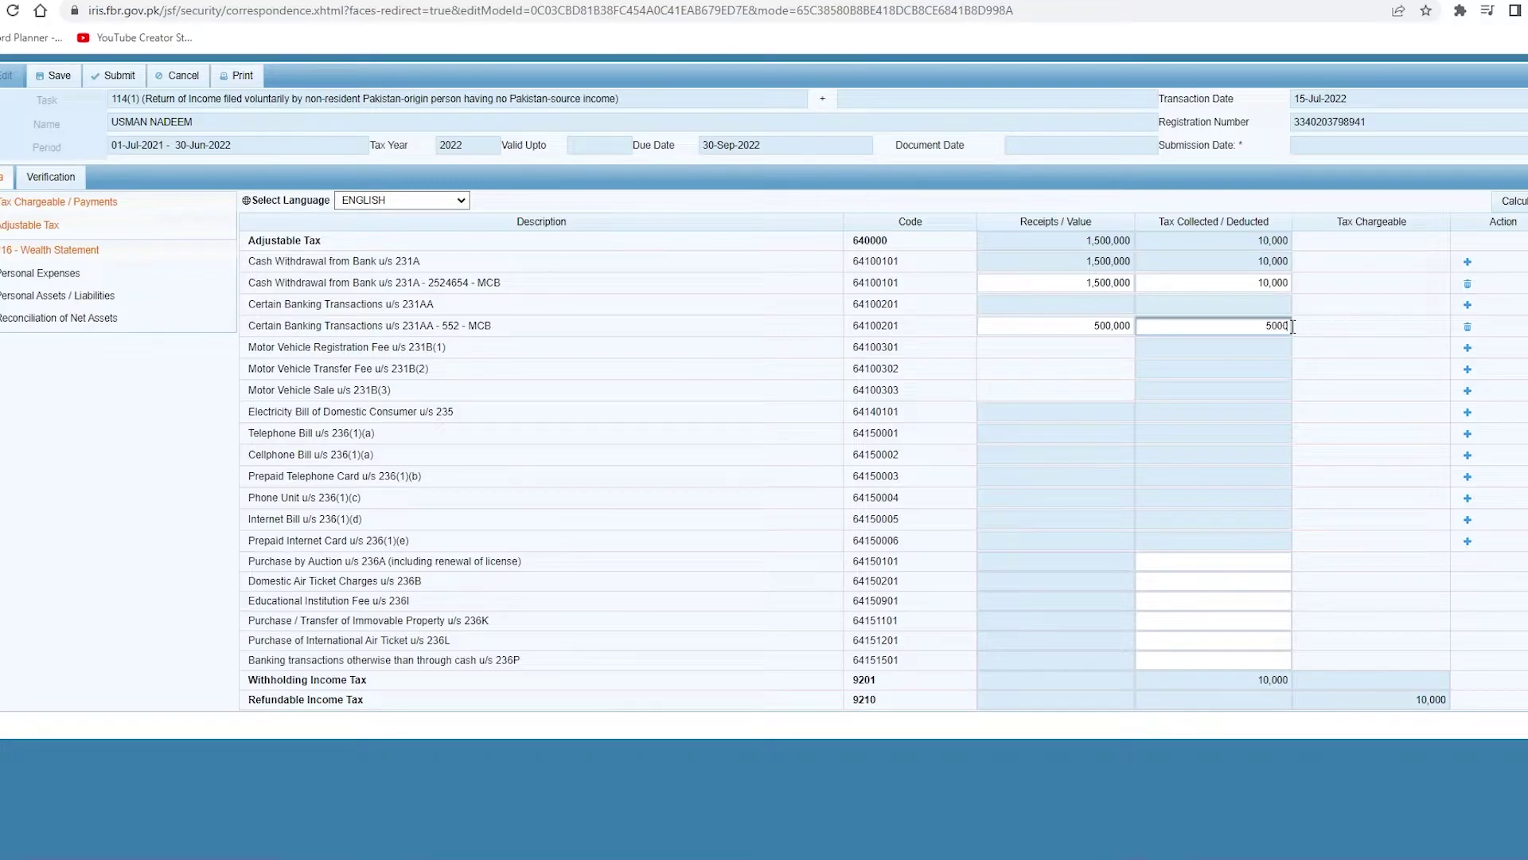
{"action": "left_click", "coordinate": [1515, 202]}
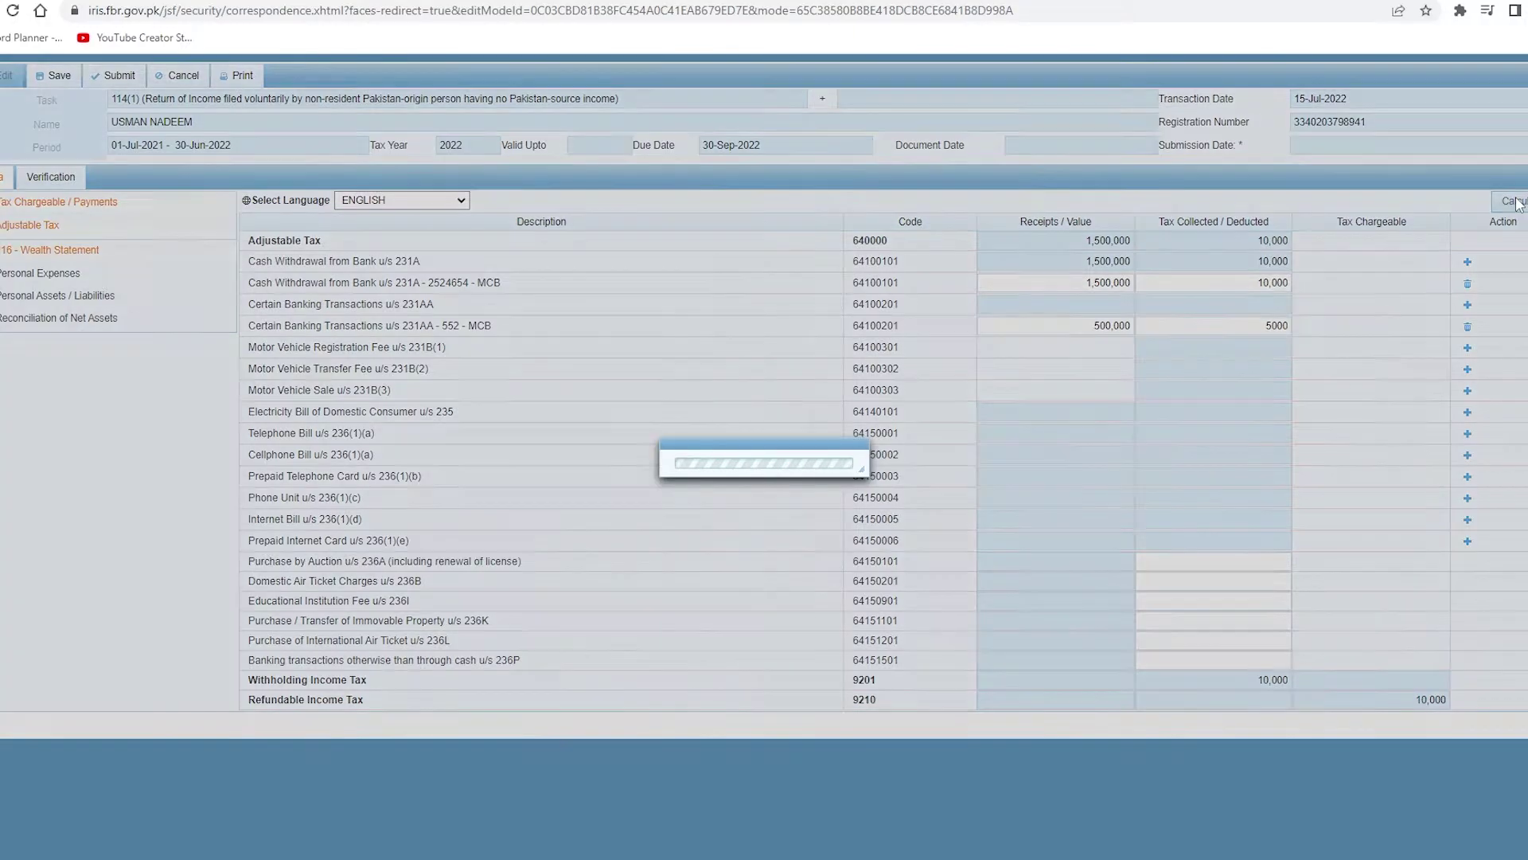
{"action": "left_click", "coordinate": [1515, 203]}
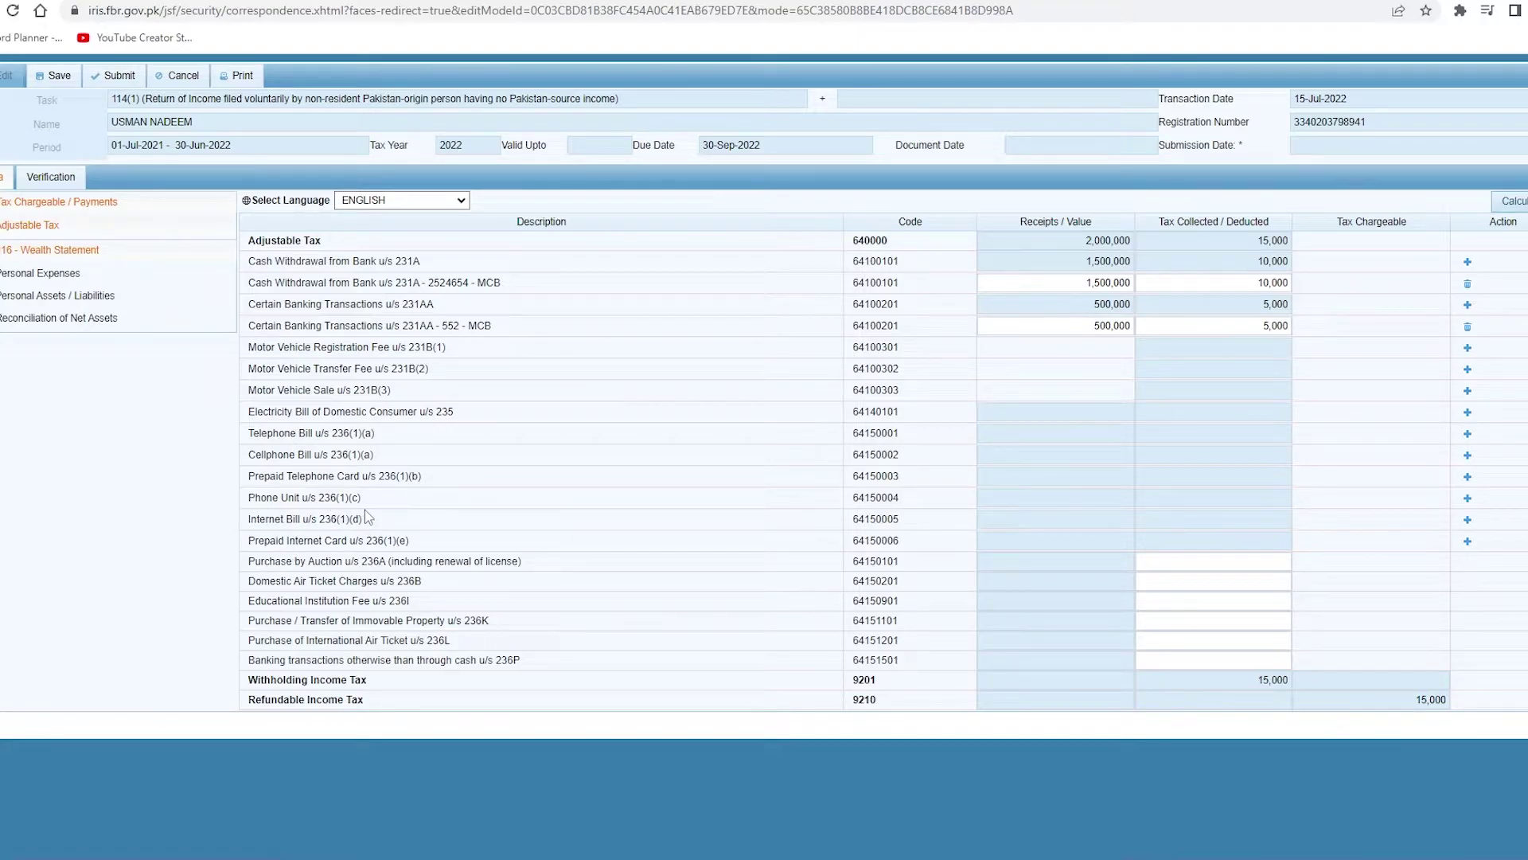
Step: Examine the adjustable tax rows and compare the Withholding Income Tax and Refundable Income Tax totals with the bank entries
{"action": "left_click_drag", "start_coordinate": [249, 261], "coordinate": [477, 664]}
{"action": "left_click", "coordinate": [478, 664]}
{"action": "left_click", "coordinate": [1273, 679]}
{"action": "left_click_drag", "start_coordinate": [1257, 679], "coordinate": [1299, 679]}
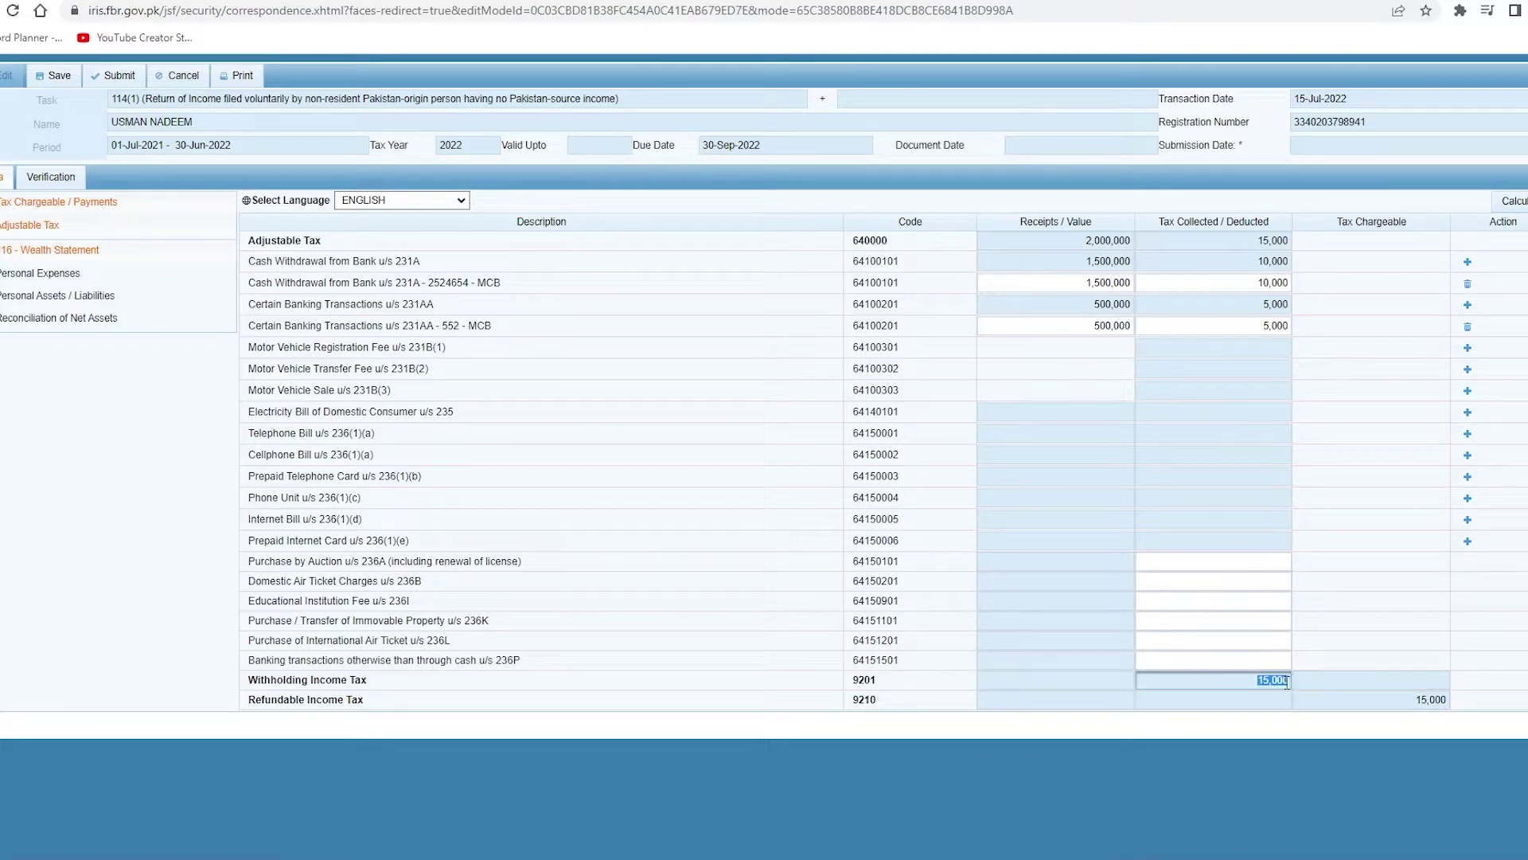
{"action": "left_click", "coordinate": [1256, 680]}
{"action": "left_click_drag", "start_coordinate": [1256, 681], "coordinate": [1292, 681]}
{"action": "left_click_drag", "start_coordinate": [368, 701], "coordinate": [263, 704]}
{"action": "left_click", "coordinate": [393, 705]}
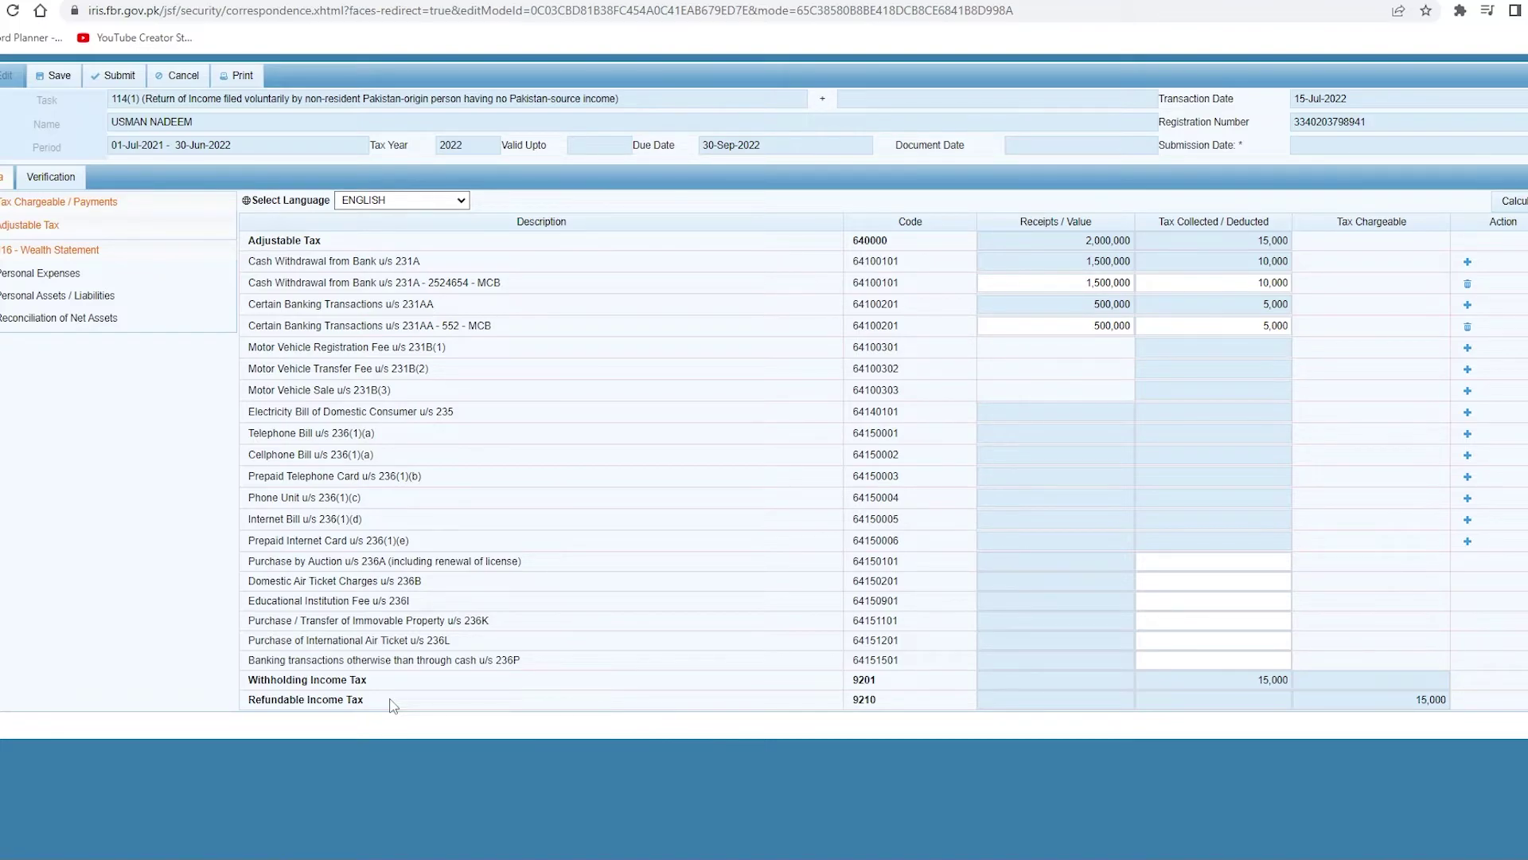
{"action": "left_click_drag", "start_coordinate": [253, 277], "coordinate": [367, 282]}
{"action": "left_click", "coordinate": [382, 326]}
{"action": "left_click_drag", "start_coordinate": [1255, 678], "coordinate": [1292, 675]}
{"action": "left_click", "coordinate": [1277, 681]}
{"action": "double_click", "coordinate": [1258, 682]}
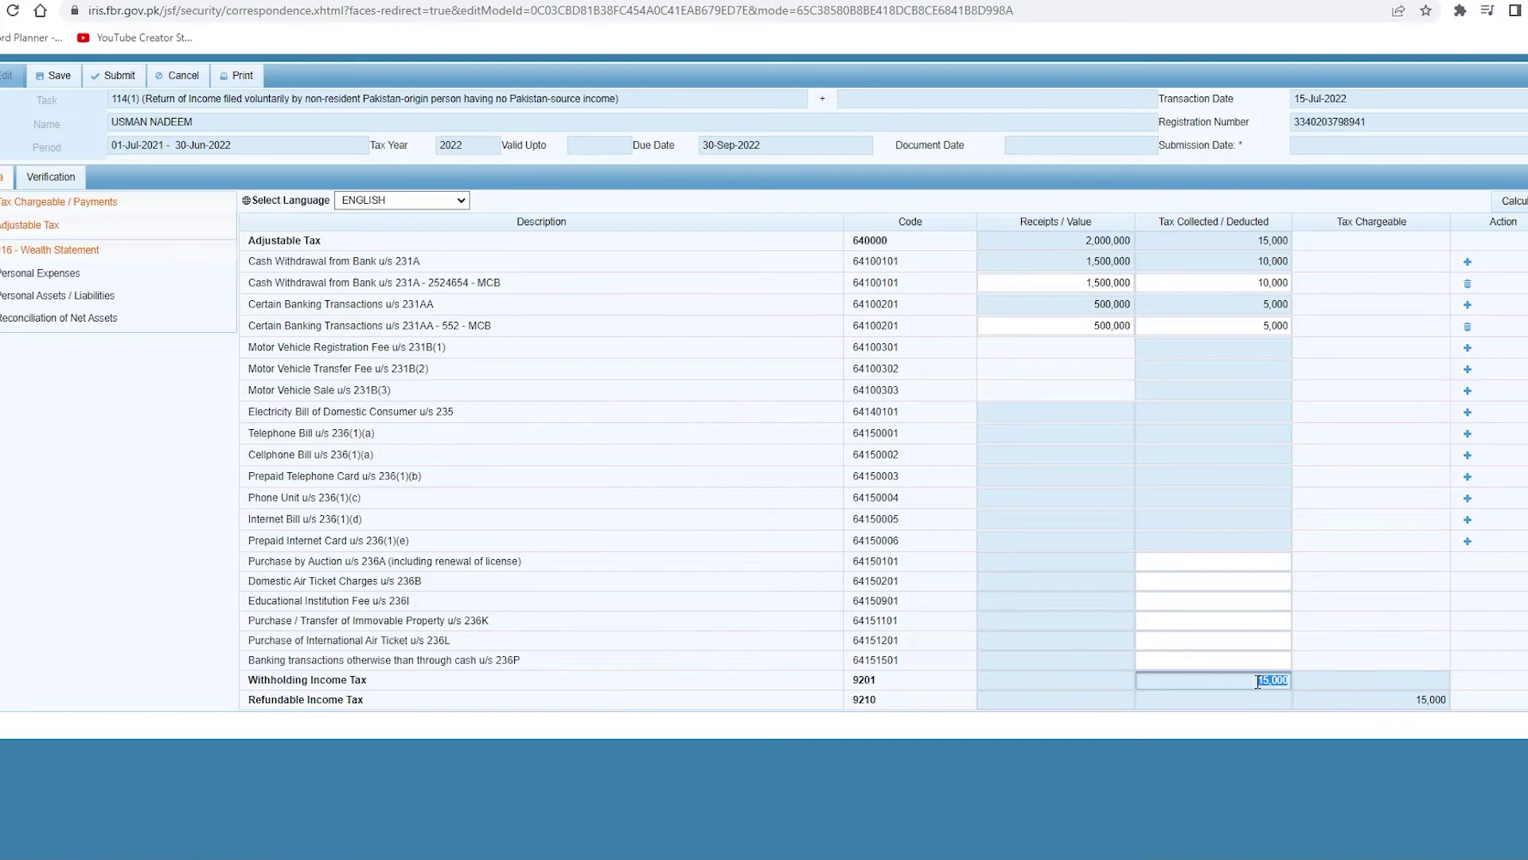